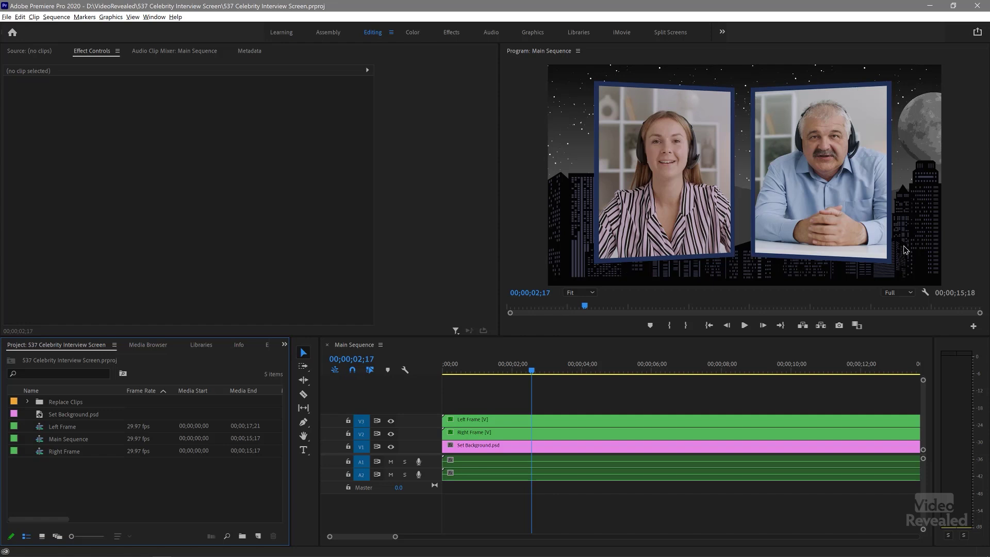
Step: Test the Left Frame's Basic 3D Swivel, keep it at -7.0, and hide the V3 frame track
left_click(506, 423)
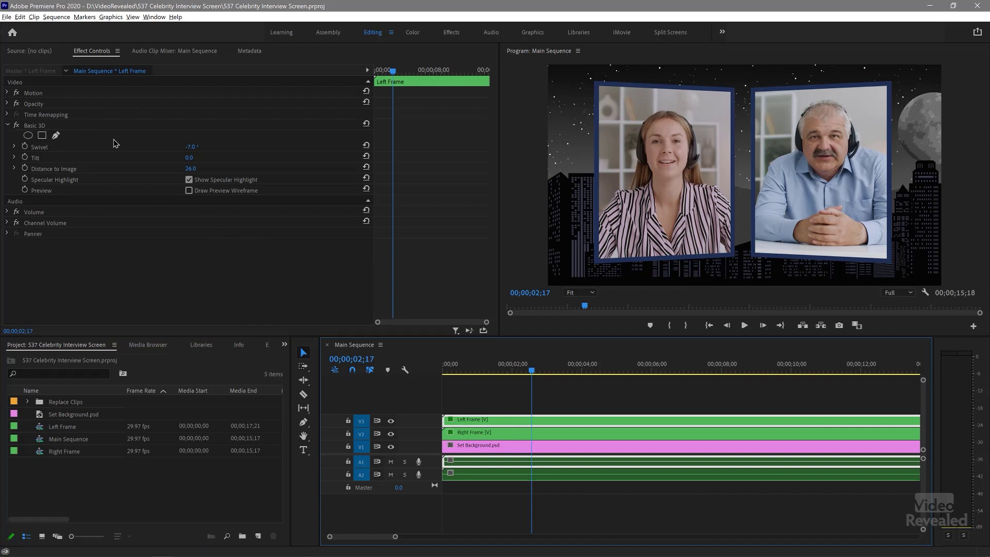
mouse_move(192, 150)
left_mouse_down()
mouse_move(212, 150)
mouse_move(191, 149)
left_mouse_up()
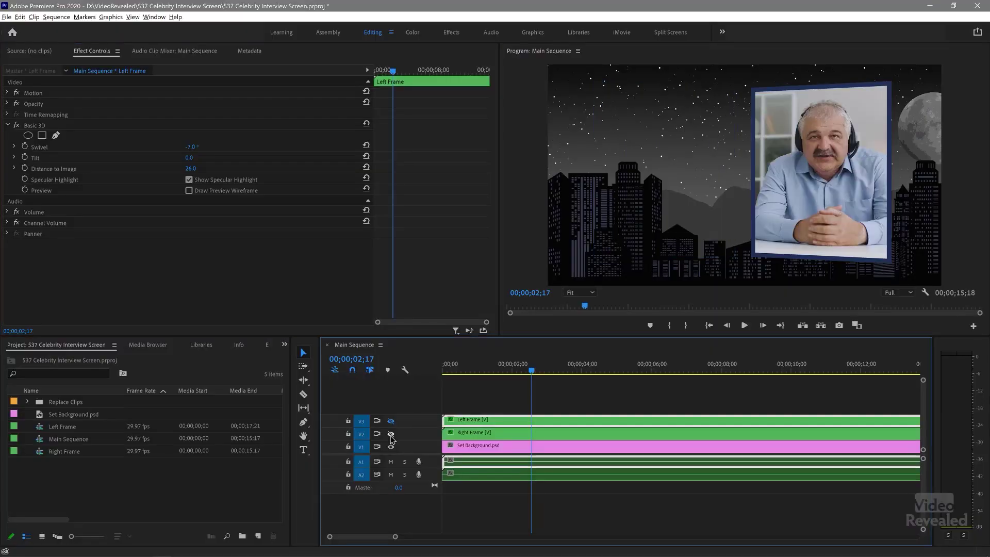
left_click(391, 434)
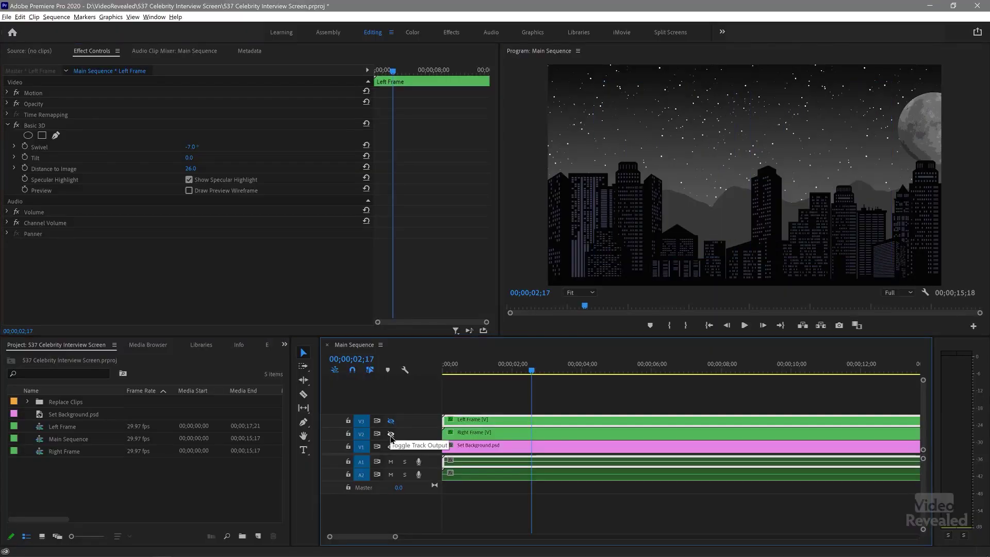
Step: Turn the V3 and V2 frame tracks back on, then open the Left Frame nested sequence
left_click(391, 434)
left_click(391, 422)
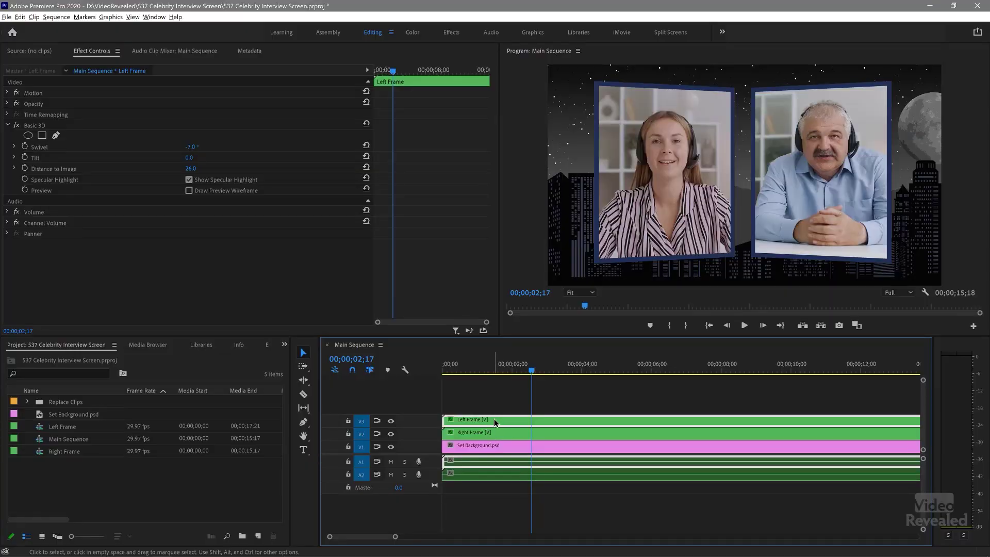
double_click(494, 419)
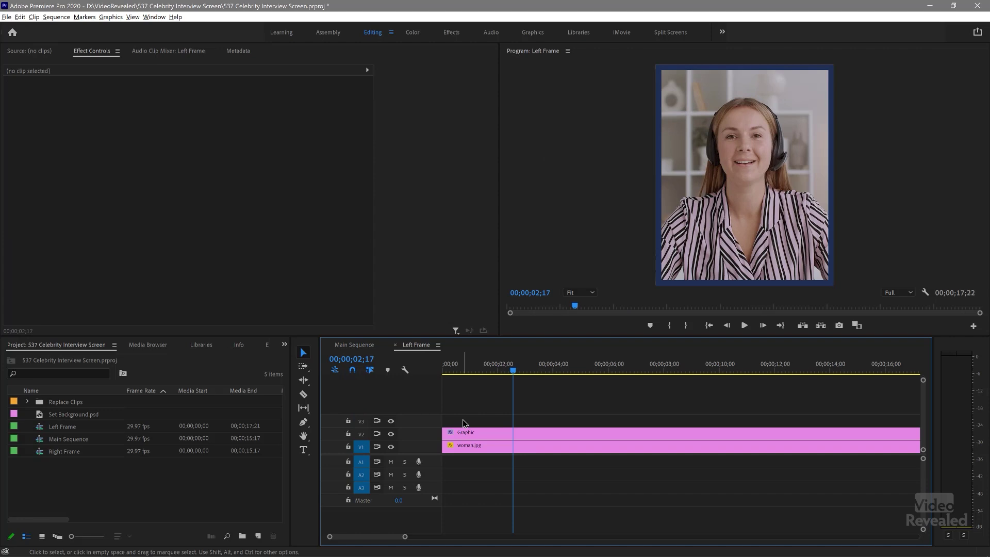
Step: Toggle the Graphic border and woman.jpg tracks inside Left Frame on and off to check each layer
left_click(392, 434)
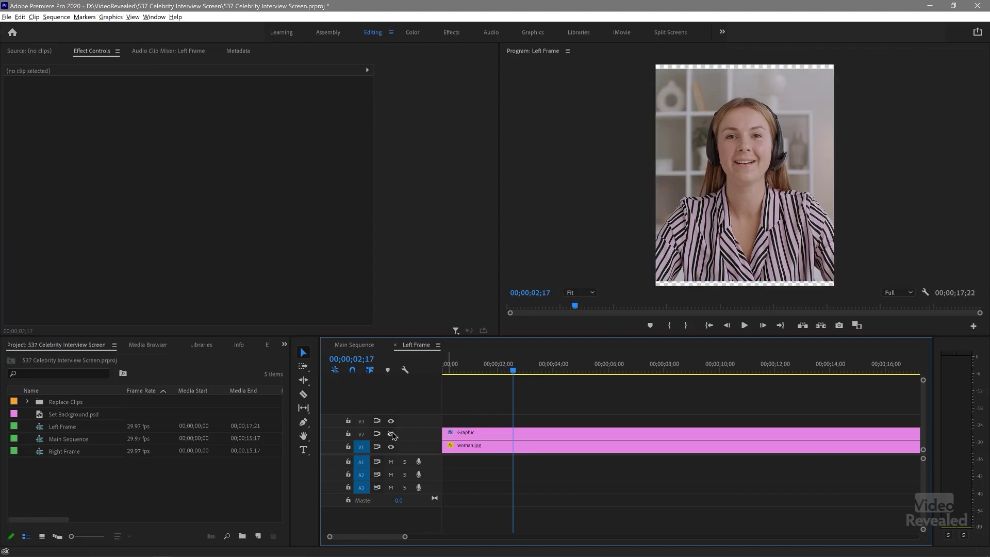
left_click(391, 434)
left_click(391, 434)
left_click(392, 434)
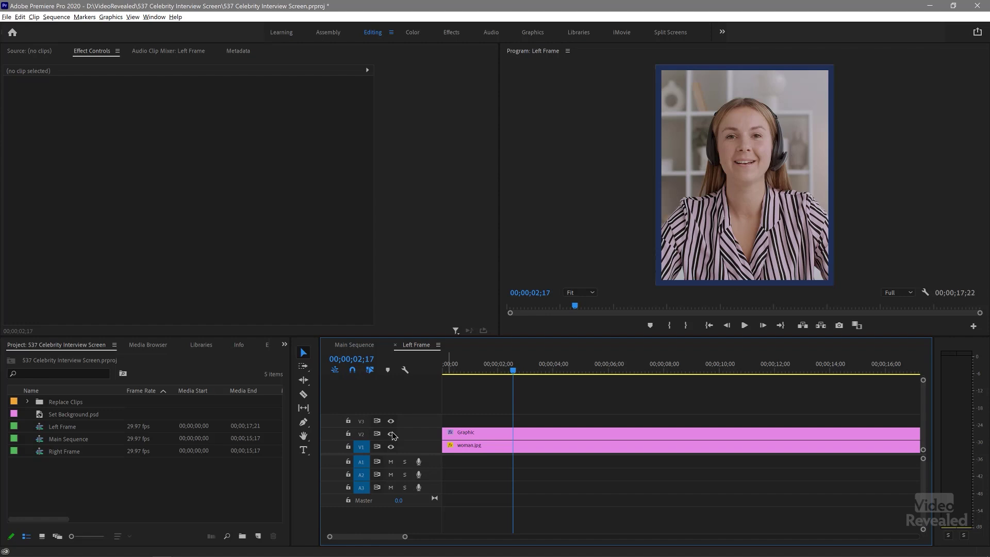
left_click(392, 447)
left_click(392, 447)
left_click(396, 345)
double_click(475, 419)
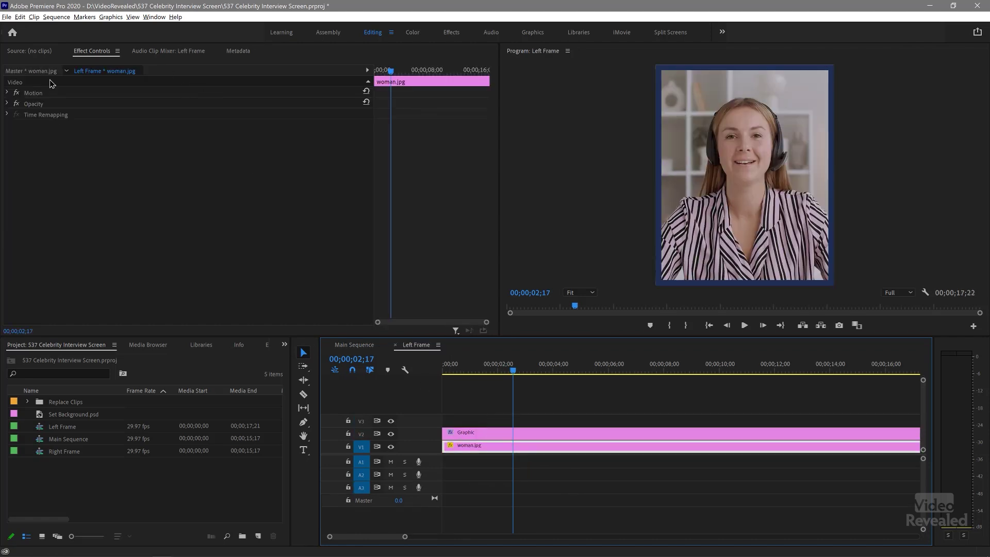
Step: Shift woman.jpg to Position X 487 and return to the Main Sequence
left_click(7, 93)
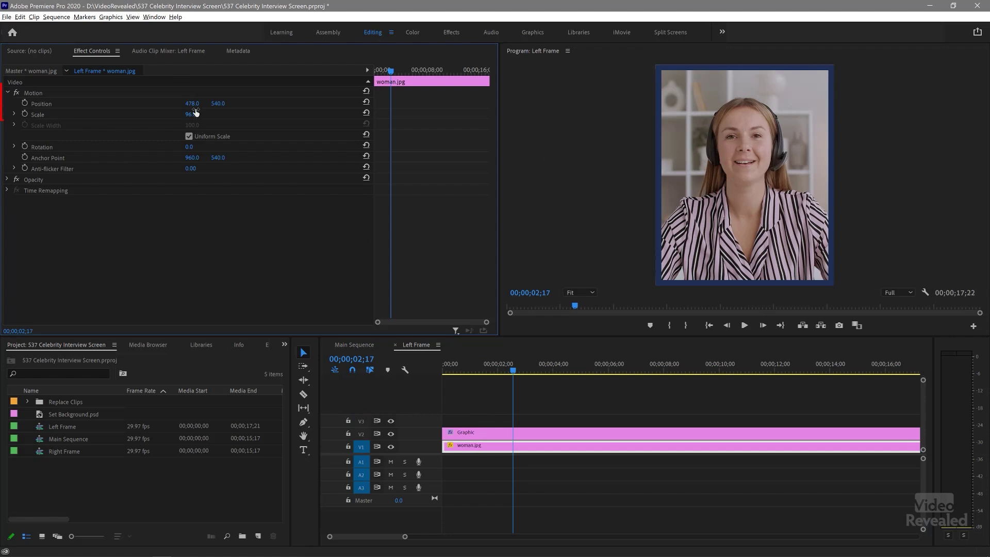
left_click_drag(192, 103, 198, 114)
left_click(354, 345)
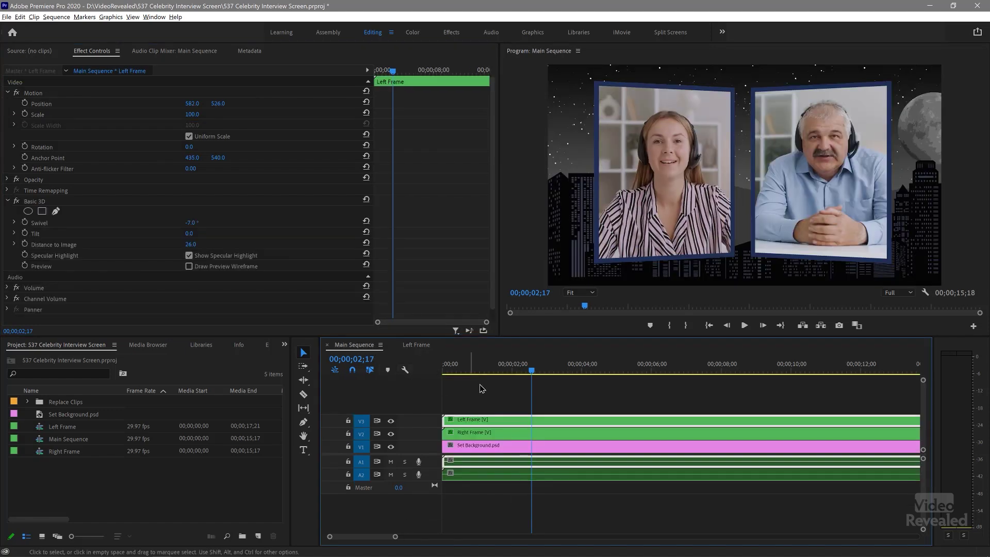
Step: In Left Frame, replace woman.jpg on V1 with the Woman_Working_Home_Room video from the Media Browser
left_click_drag(500, 368, 497, 368)
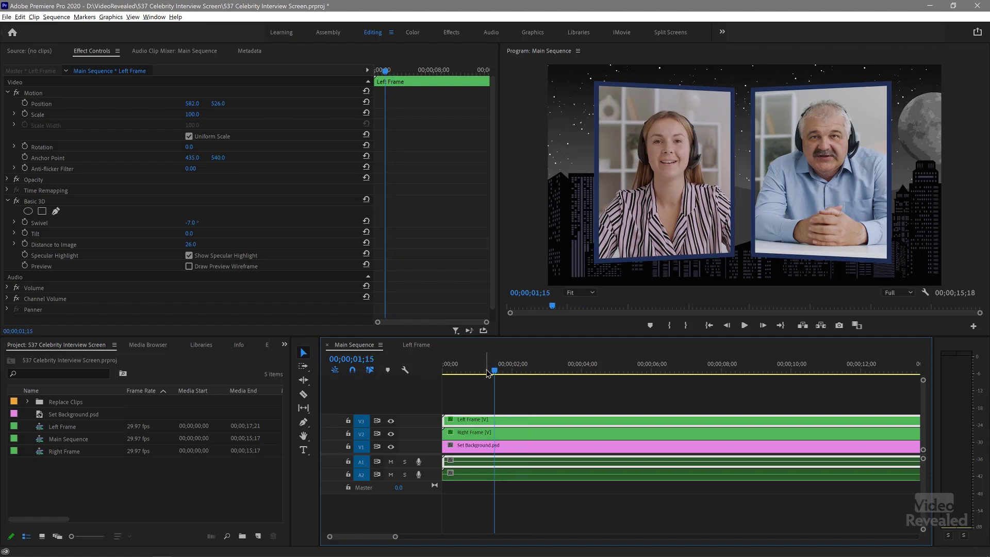
left_click(148, 345)
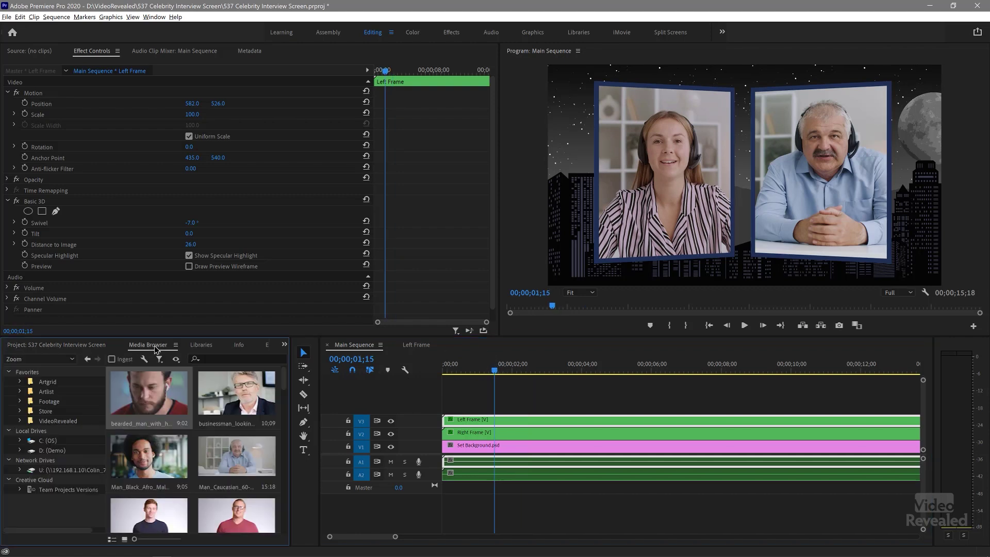
double_click(483, 421)
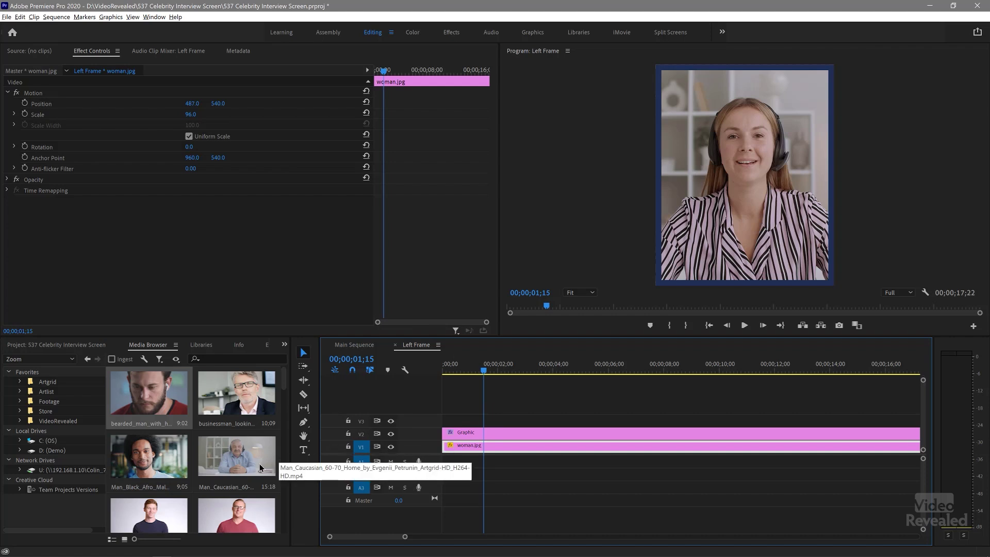
scroll(259, 464, "down", 3)
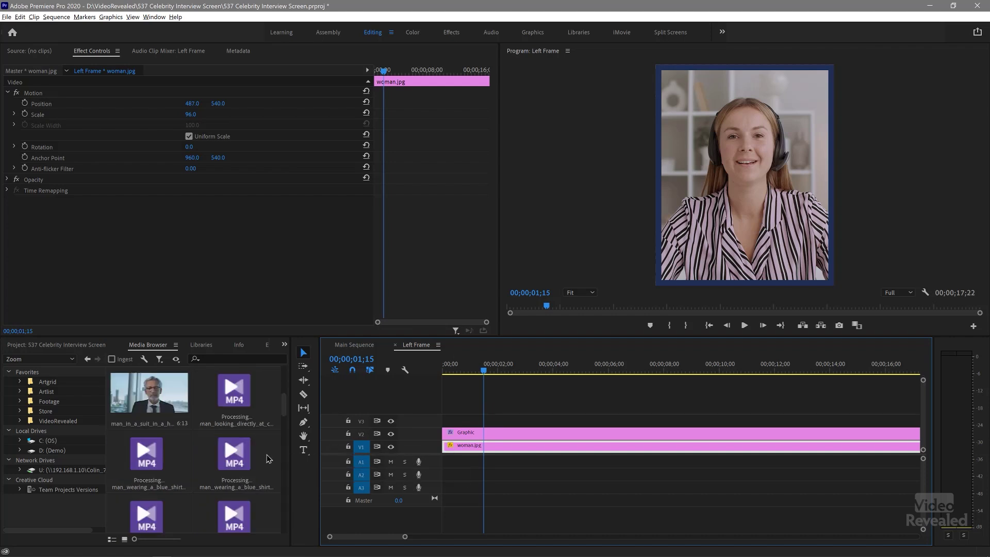
scroll(272, 447, "down", 1)
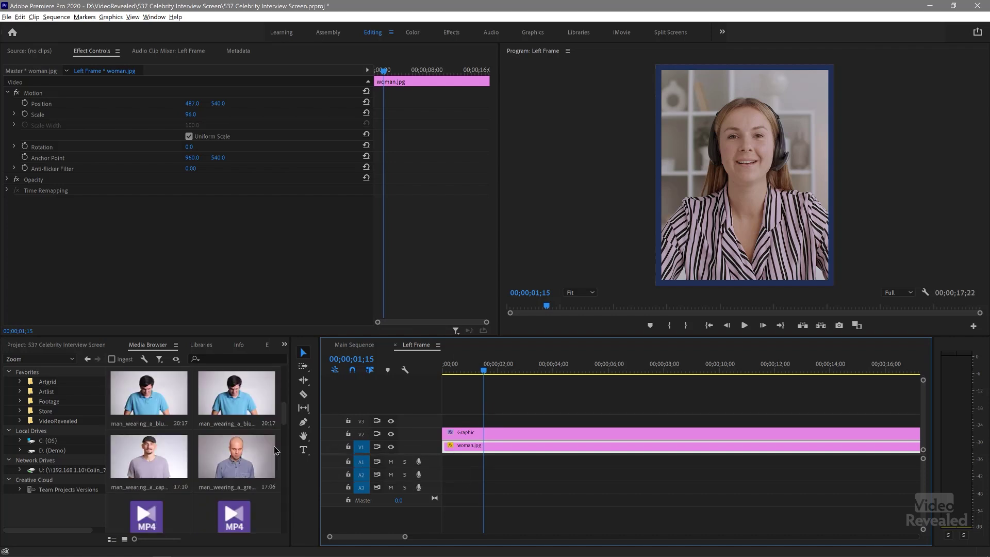
scroll(275, 450, "down", 1)
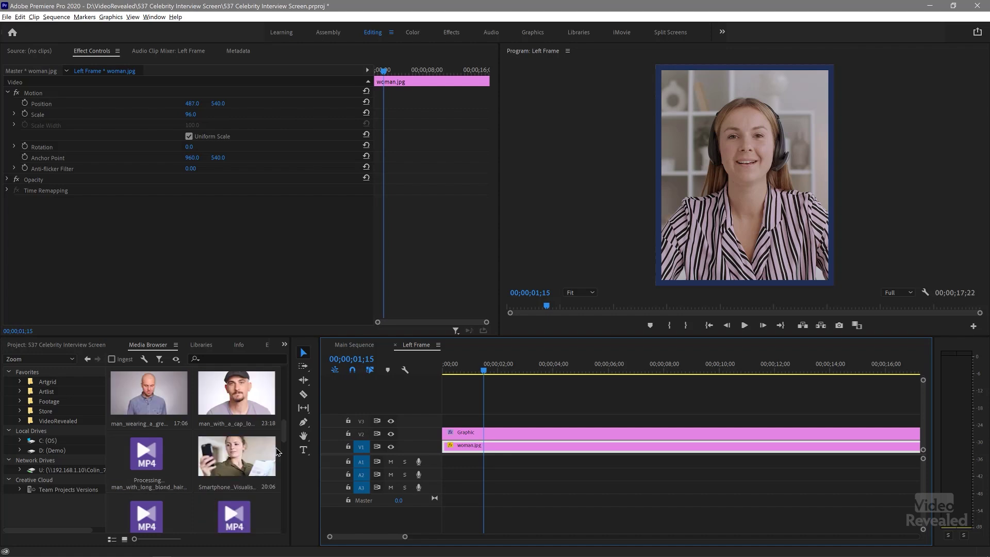
scroll(136, 507, "down", 4)
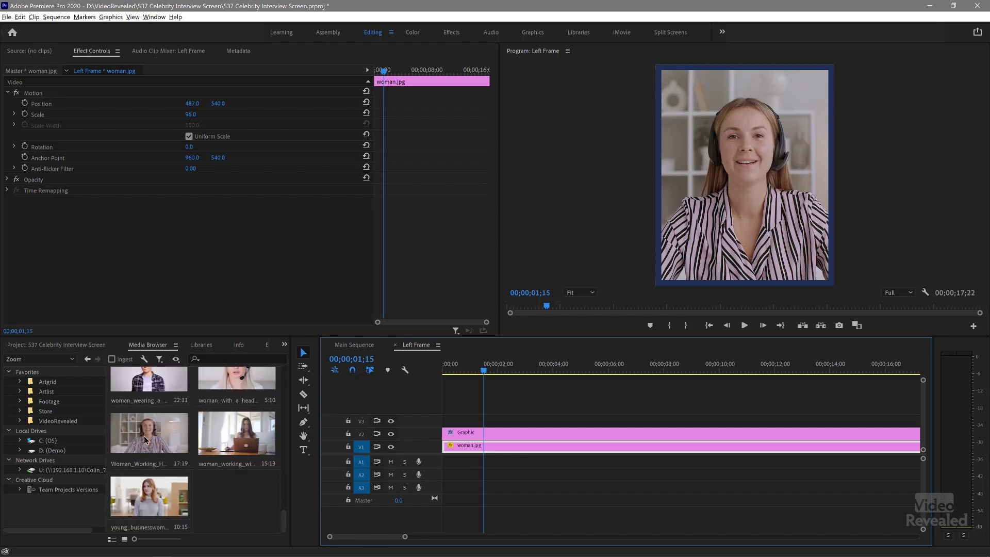
left_click_drag(147, 437, 487, 459)
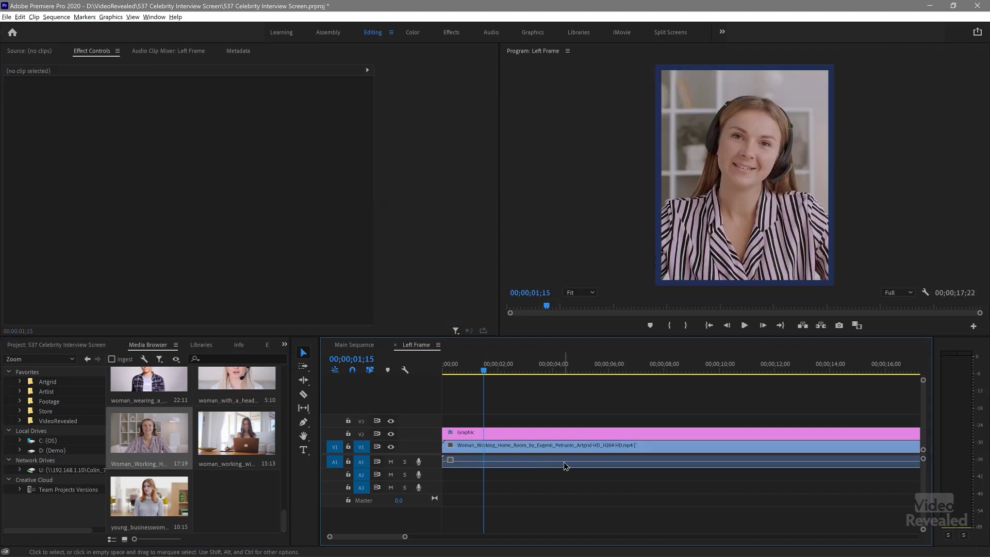
Step: Preview the new video, then play back the Main Sequence composite
left_click_drag(506, 373, 563, 372)
left_click(395, 345)
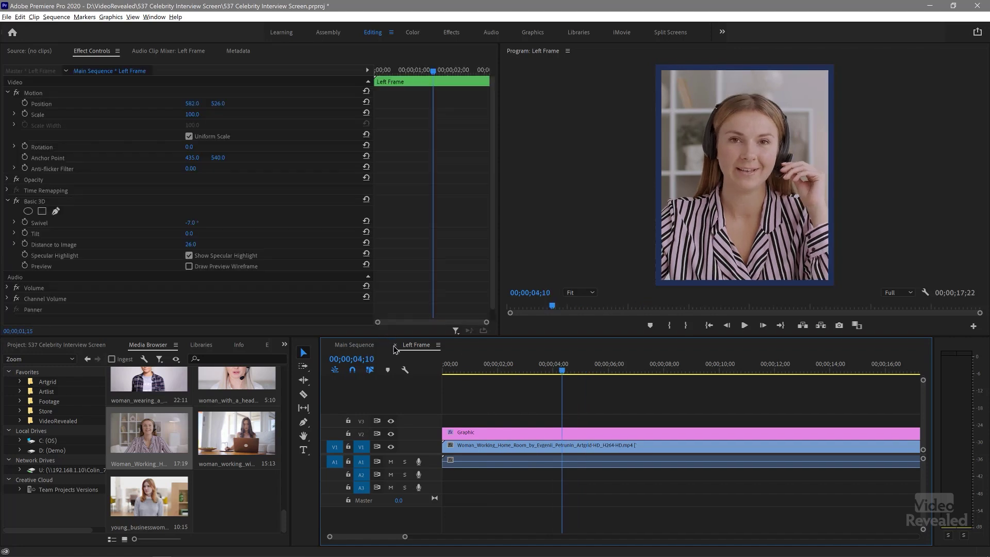
key("space")
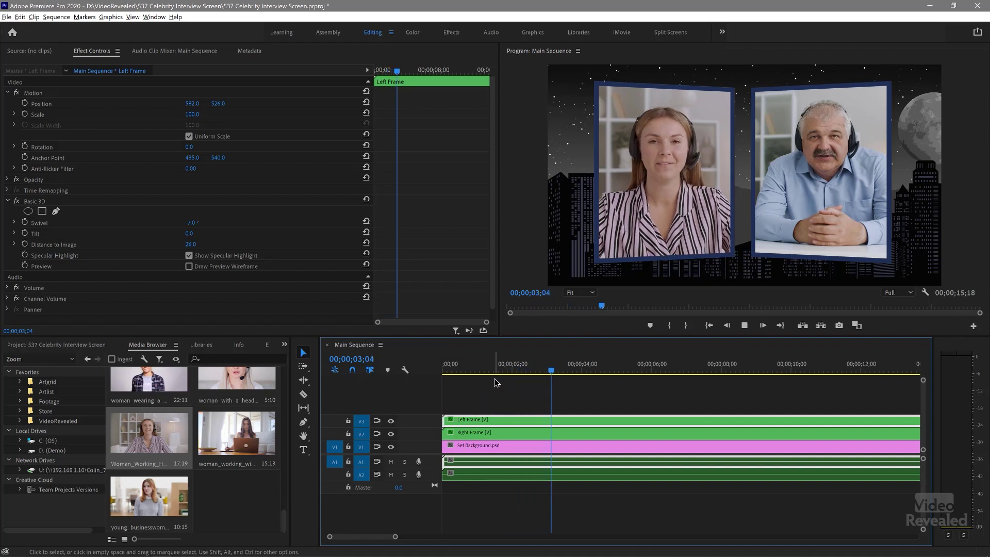
key("space")
Step: In Right Frame, replace man.jpg on V1 with the Man_Caucasian_60-70_Home interview clip
double_click(475, 433)
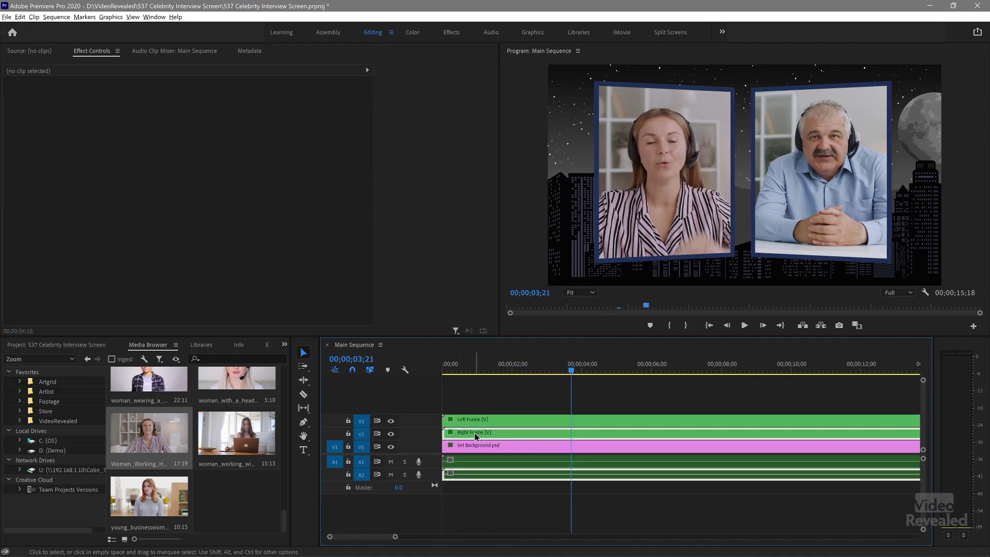
key("Home")
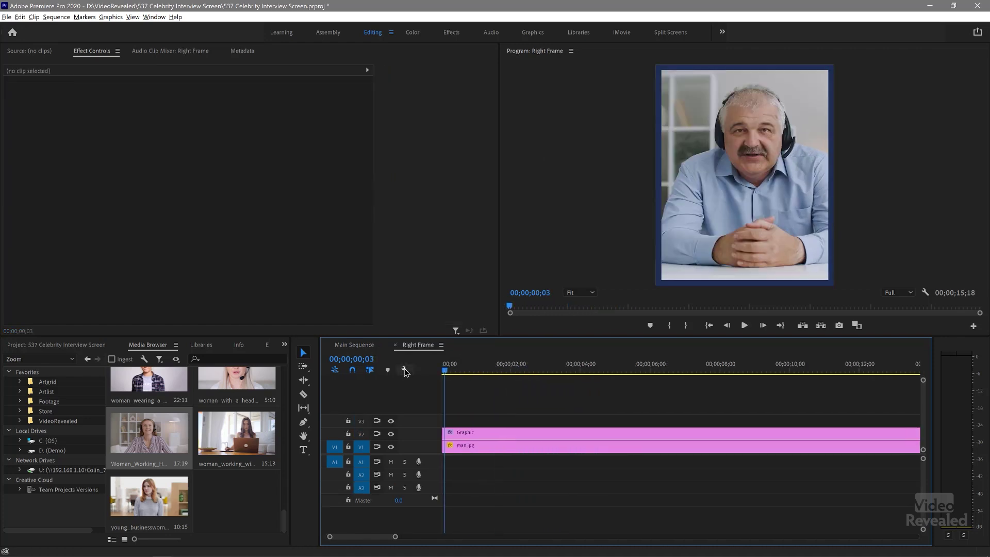
key("Home")
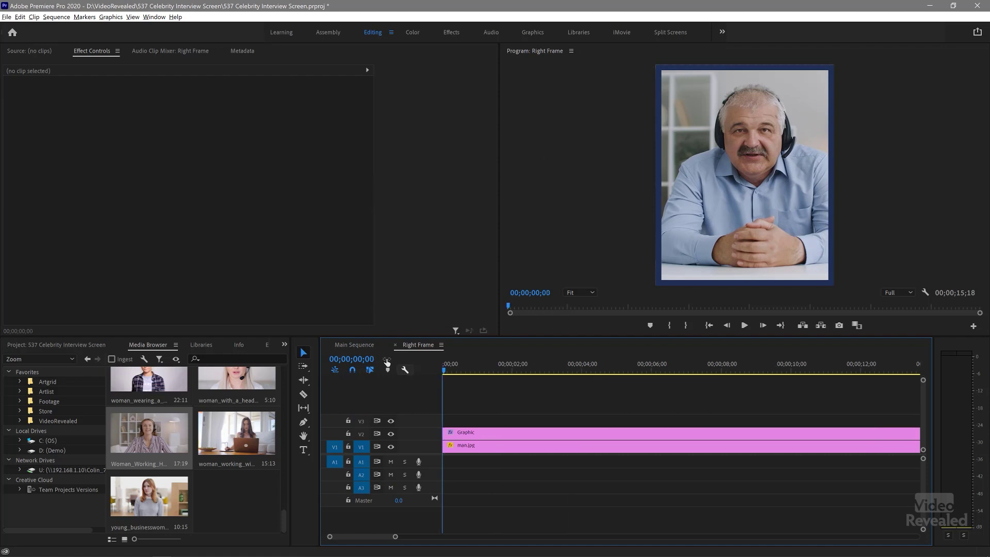
scroll(225, 480, "up", 2)
scroll(225, 480, "down", 3)
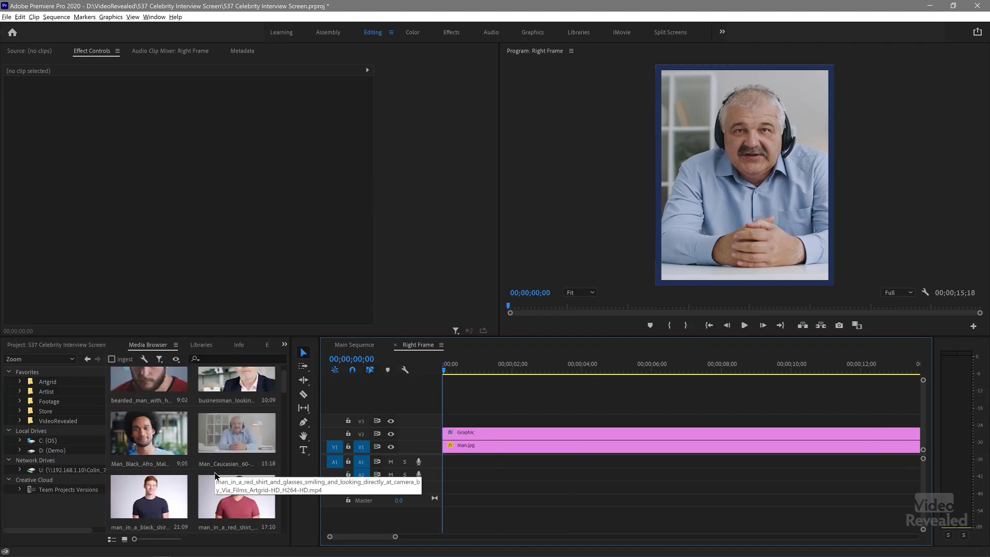
left_click_drag(228, 441, 439, 450)
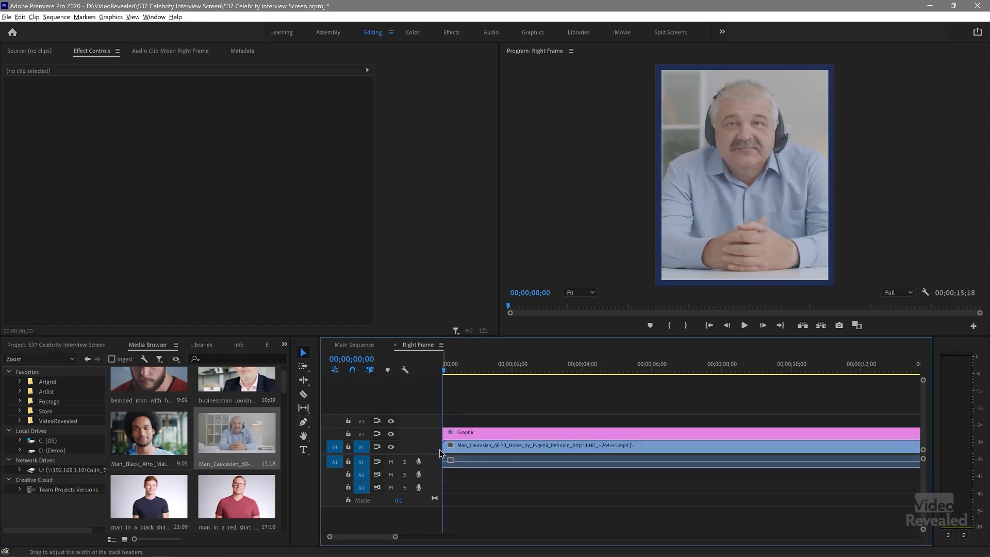
Step: Play back the Main Sequence to preview both talking heads
left_click(365, 346)
key("space")
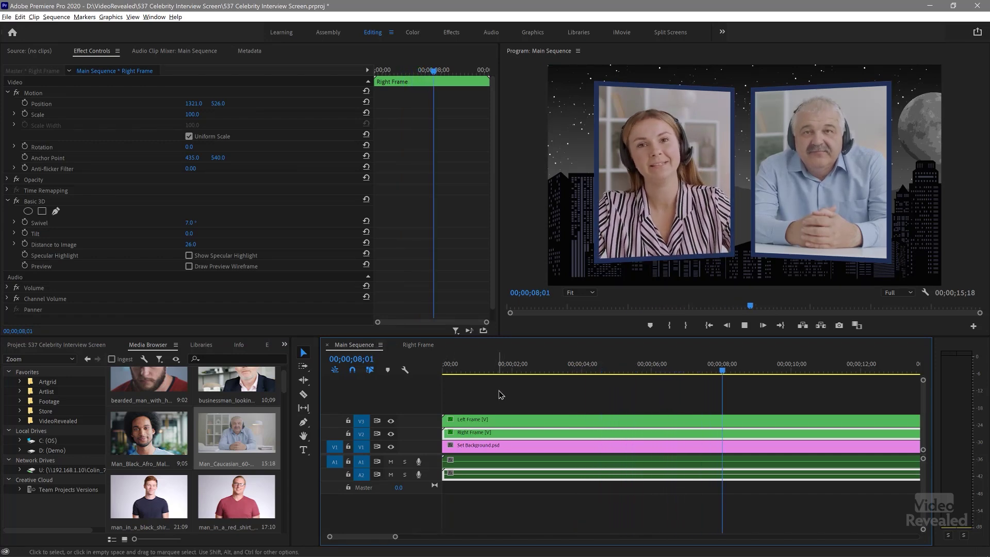
key("space")
Step: Locate Set Background.psd in the Project panel and inspect its context menu without choosing anything
left_click(470, 451)
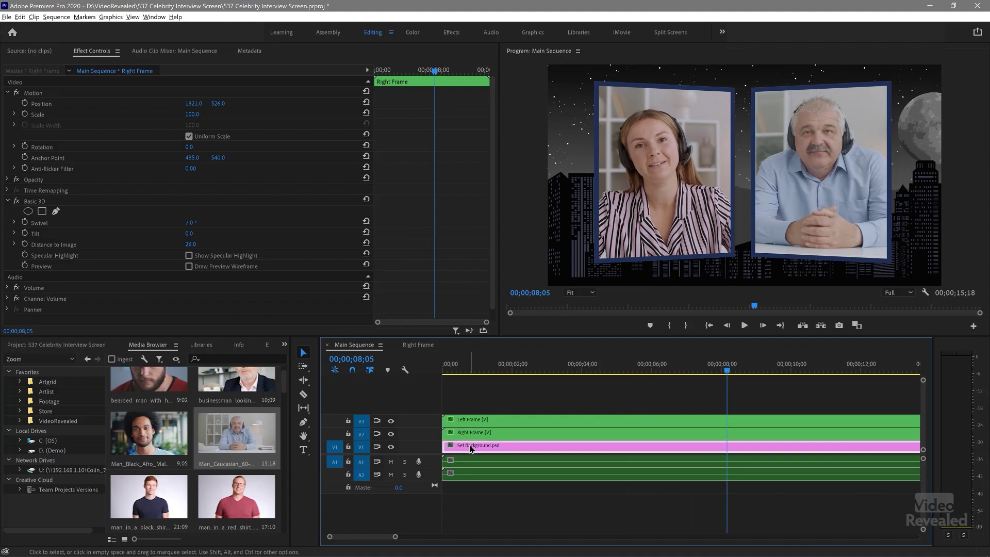
left_click(98, 344)
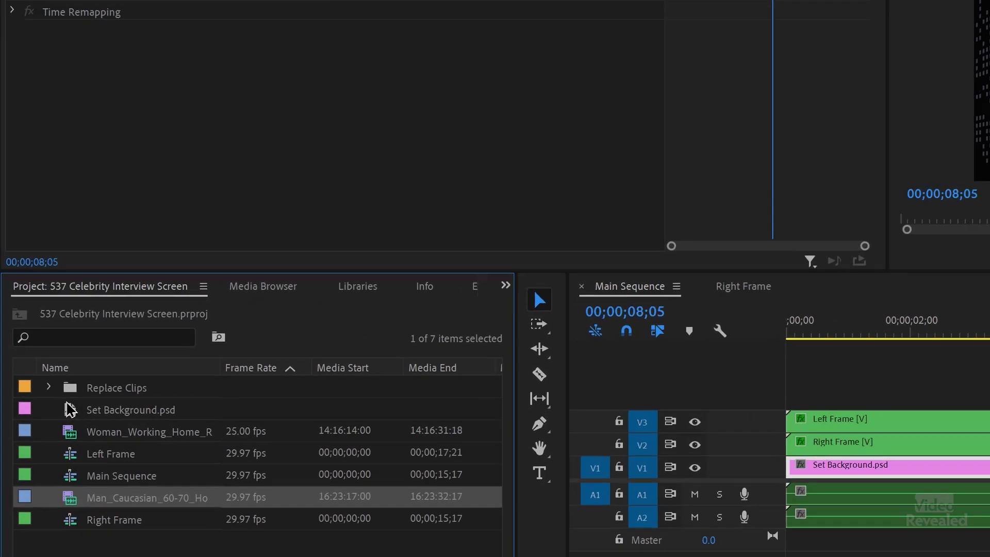
left_click(57, 414)
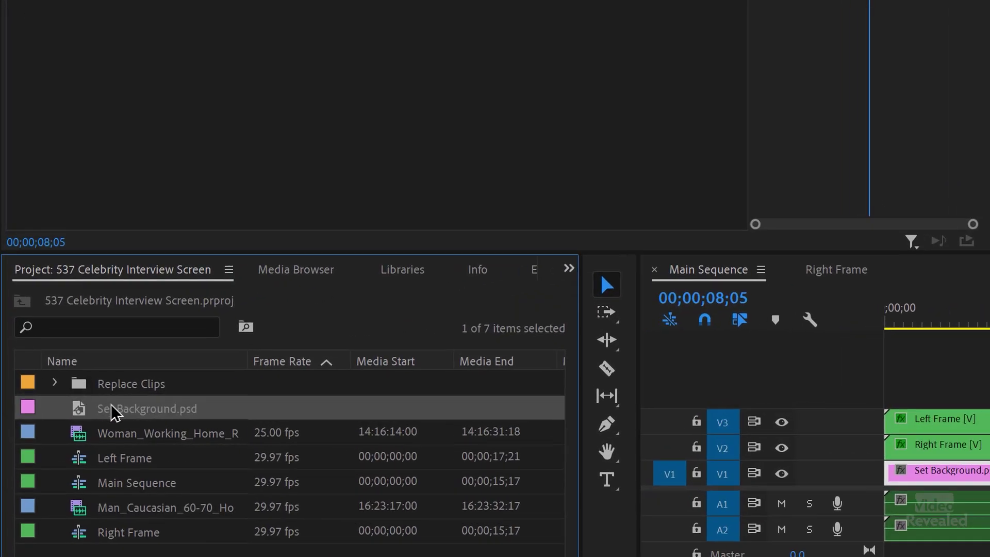
right_click(82, 412)
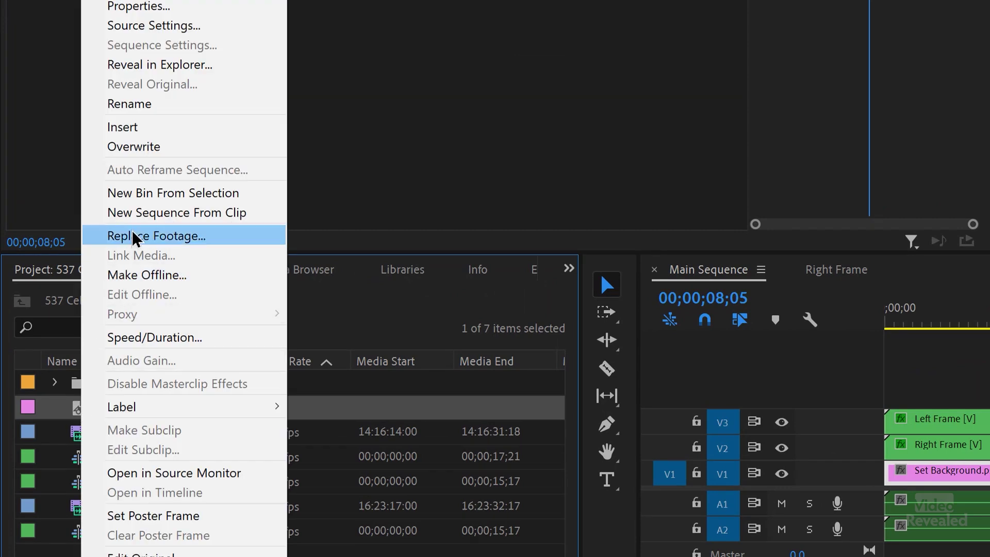
left_click(312, 555)
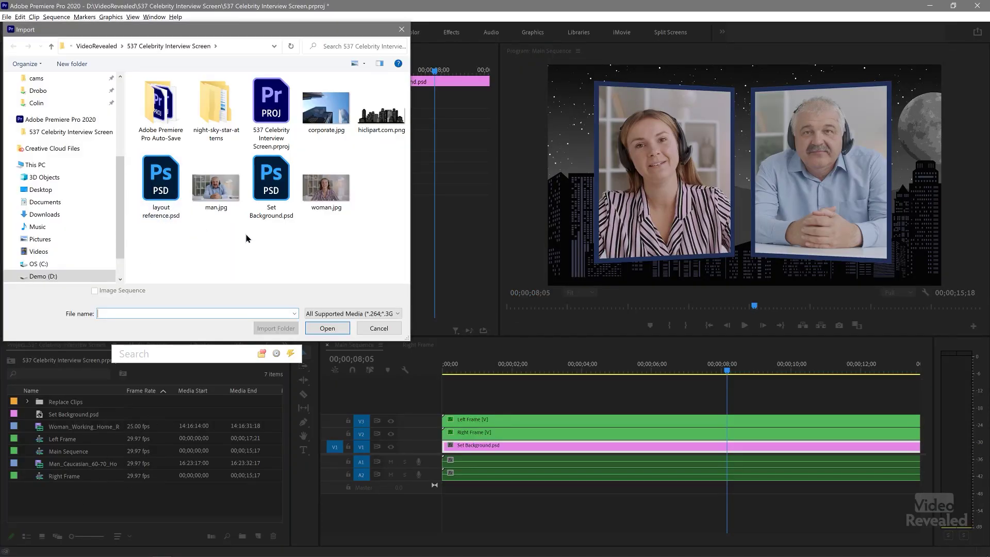
Step: Import corporate.jpg and drop it over Set Background.psd on V1 to replace the background
double_click(326, 108)
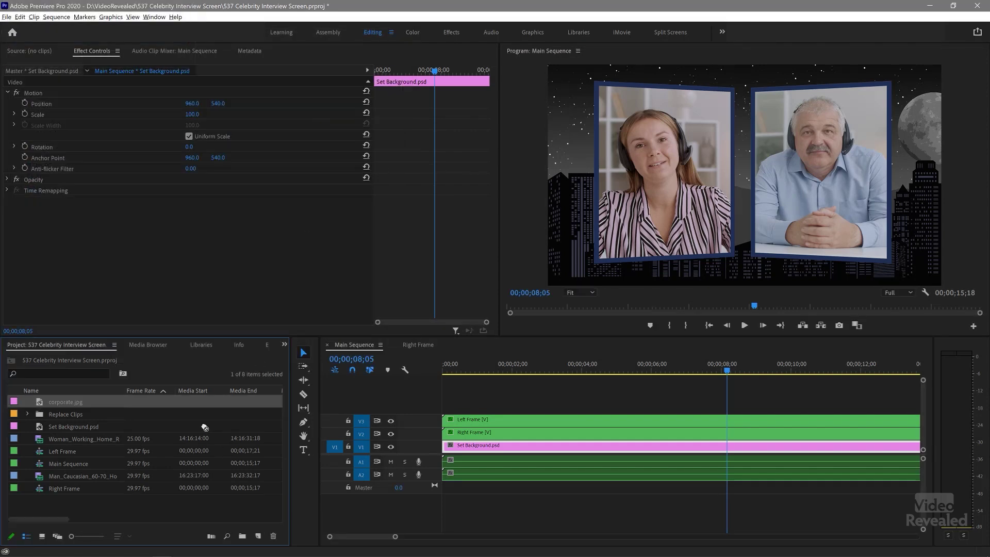
left_click_drag(205, 427, 423, 450)
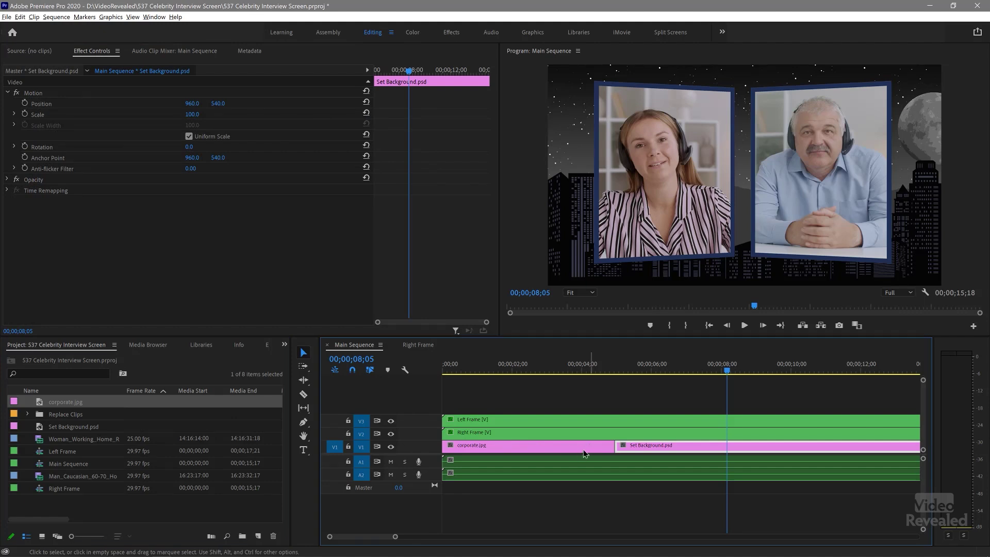
key("ctrl+z")
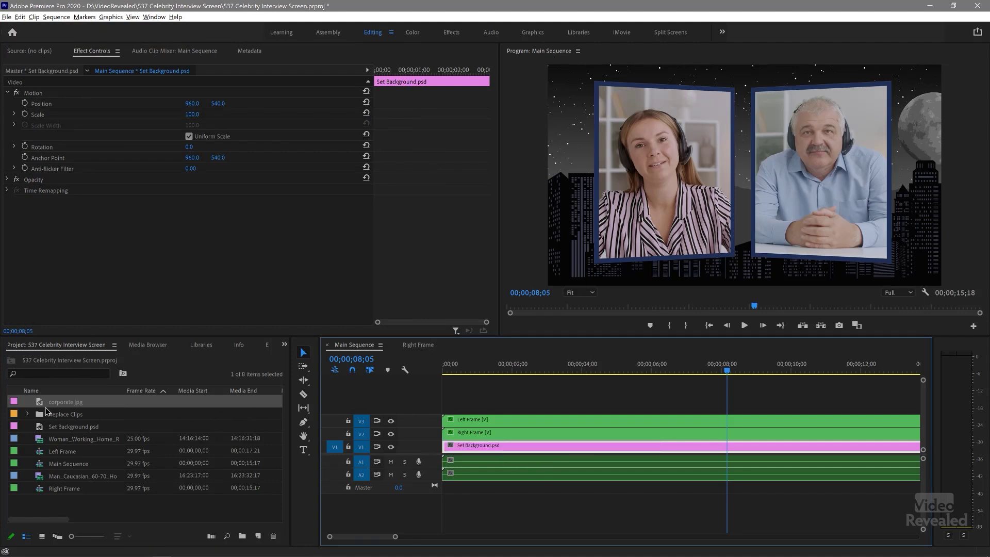
left_click_drag(41, 406, 484, 450)
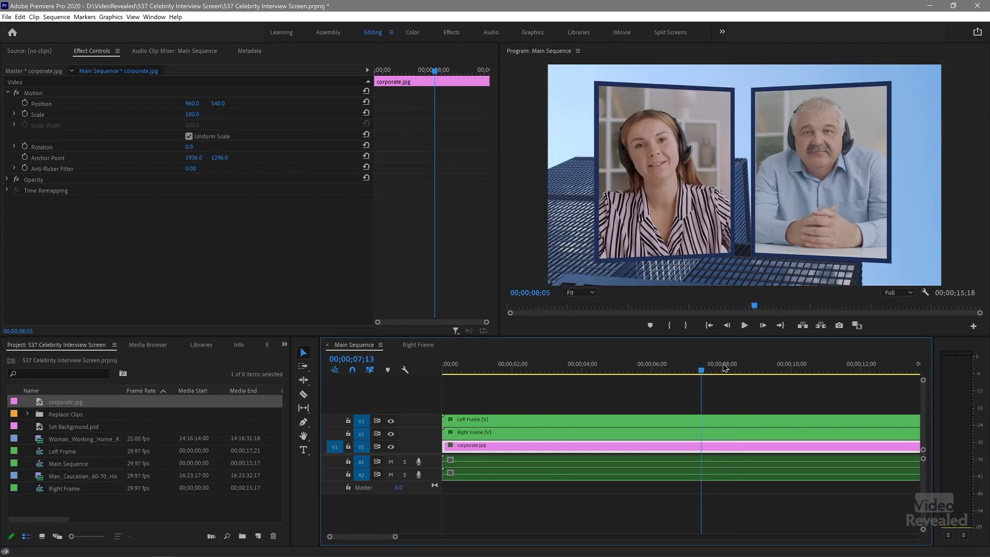
left_click_drag(725, 367, 694, 368)
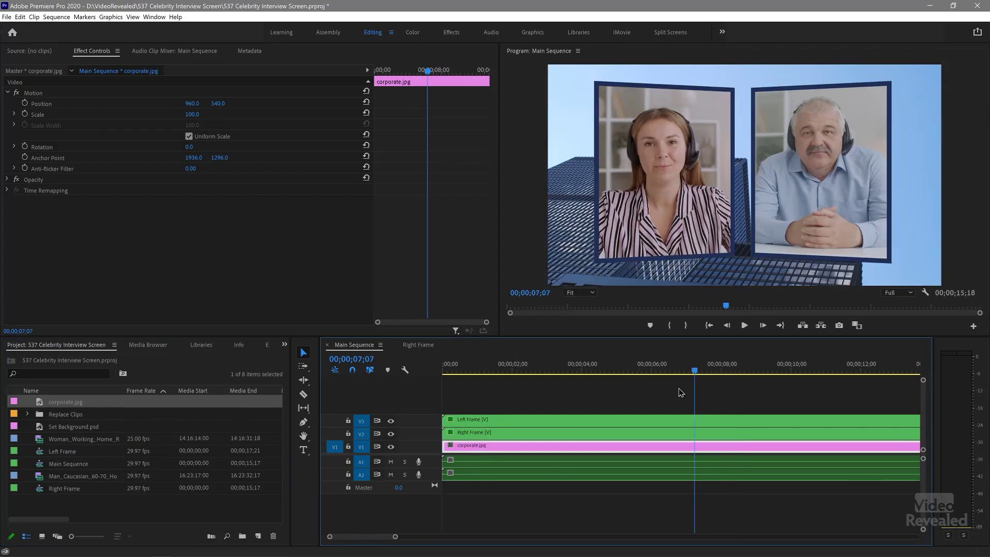
right_click(566, 450)
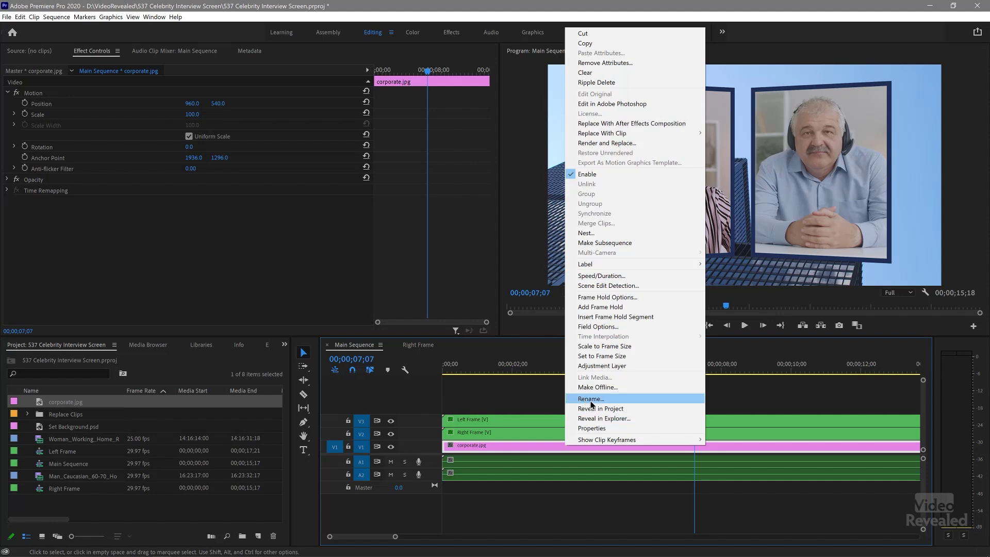
Step: Set corporate.jpg to frame size and raise its Scale to 50.7
left_click(614, 357)
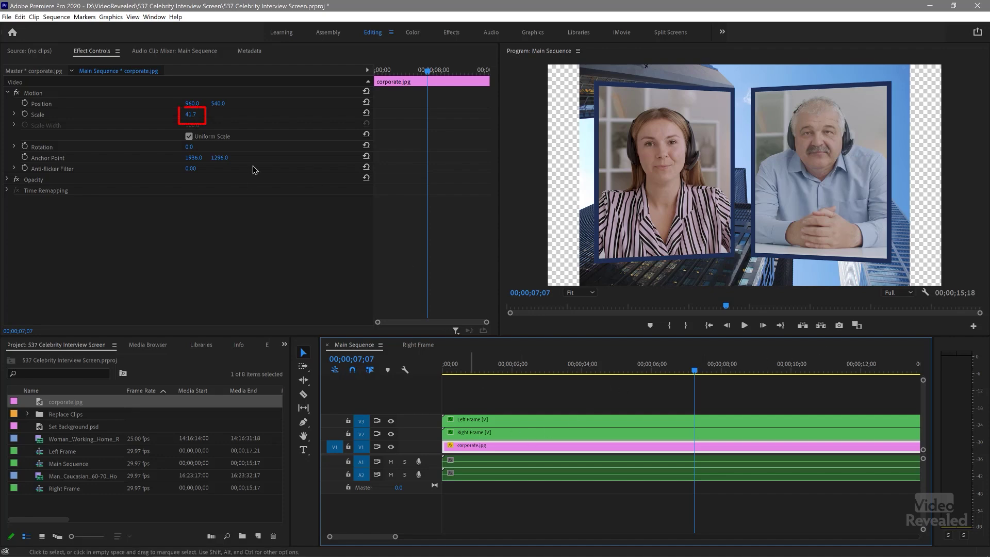
left_click(190, 115)
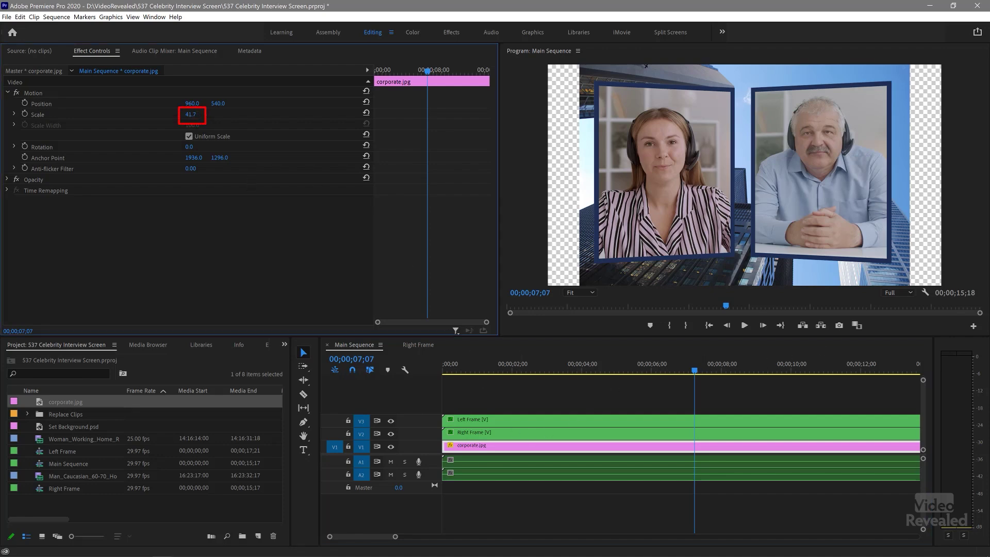
left_click_drag(190, 116, 195, 116)
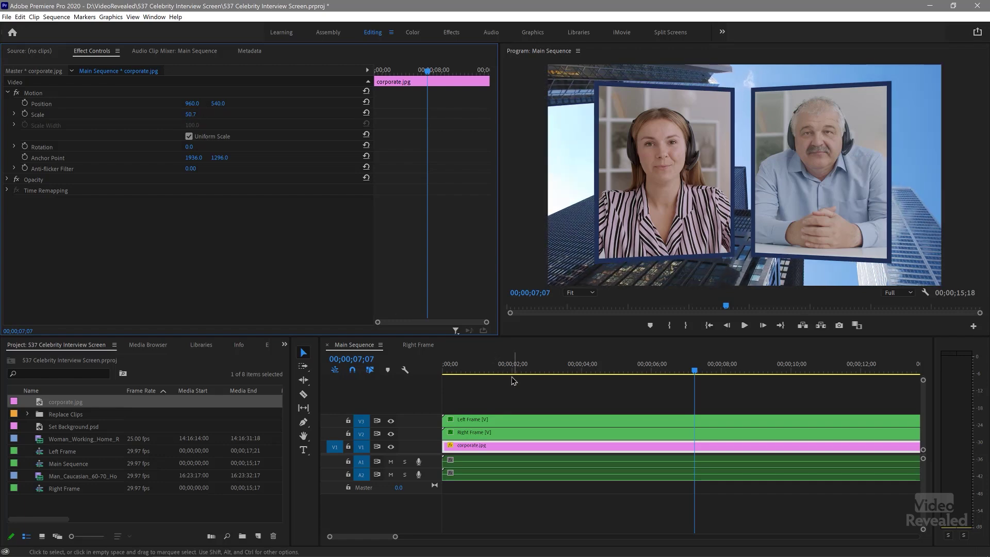
left_click(442, 371)
key("backslash")
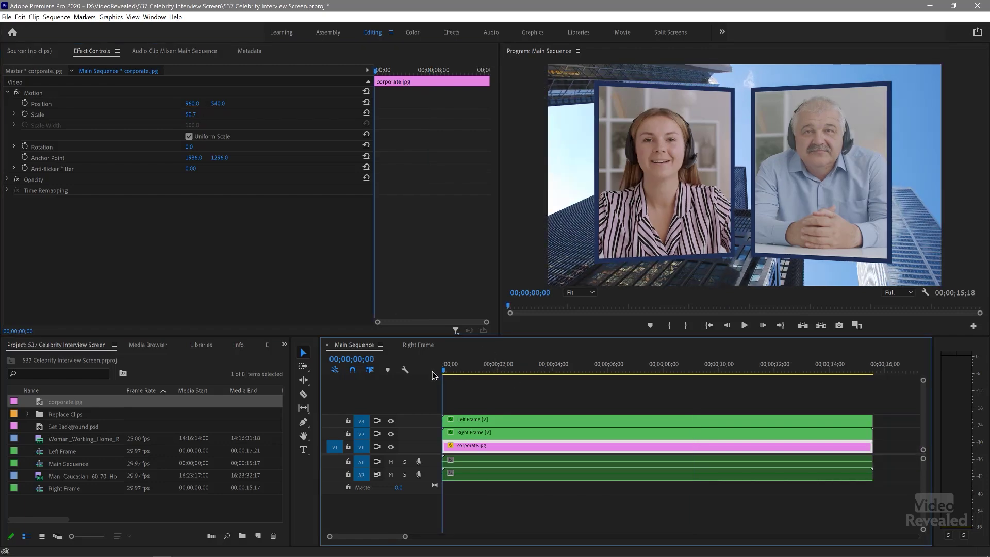
key("space")
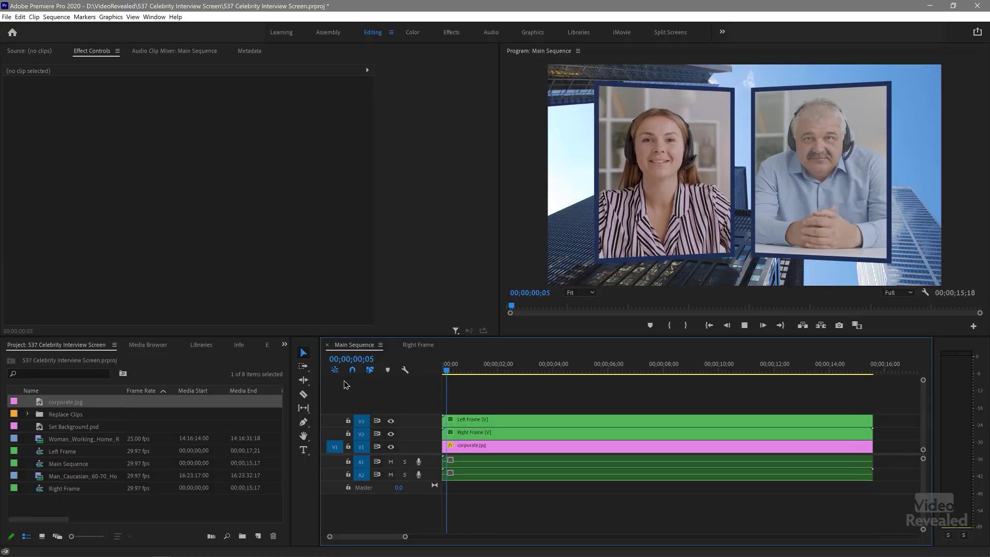
left_click(499, 419)
key("space")
mouse_move(194, 219)
left_mouse_down()
mouse_move(203, 219)
mouse_move(194, 218)
left_mouse_up()
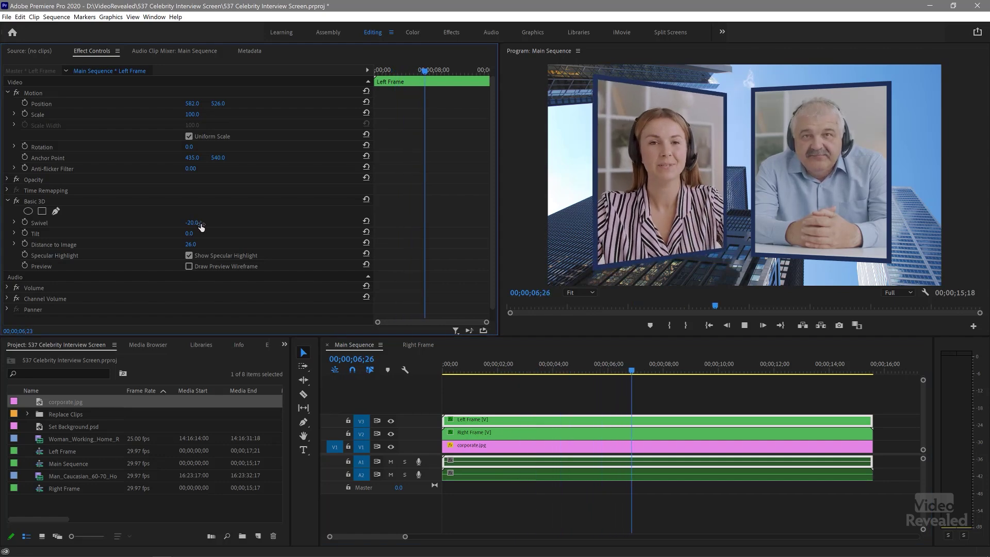